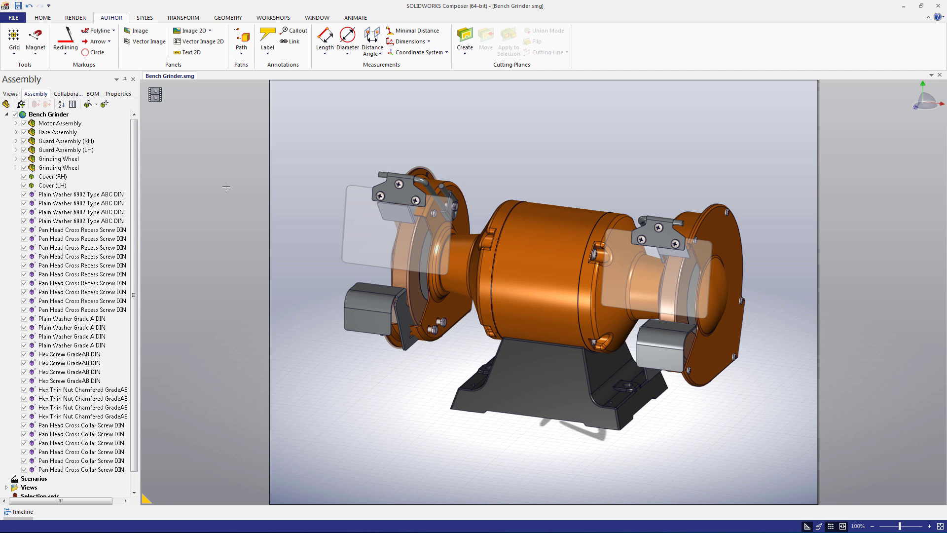
# Step: Open the BOM workshop and list the properties that parts can be matched by
pyautogui.click(269, 19)
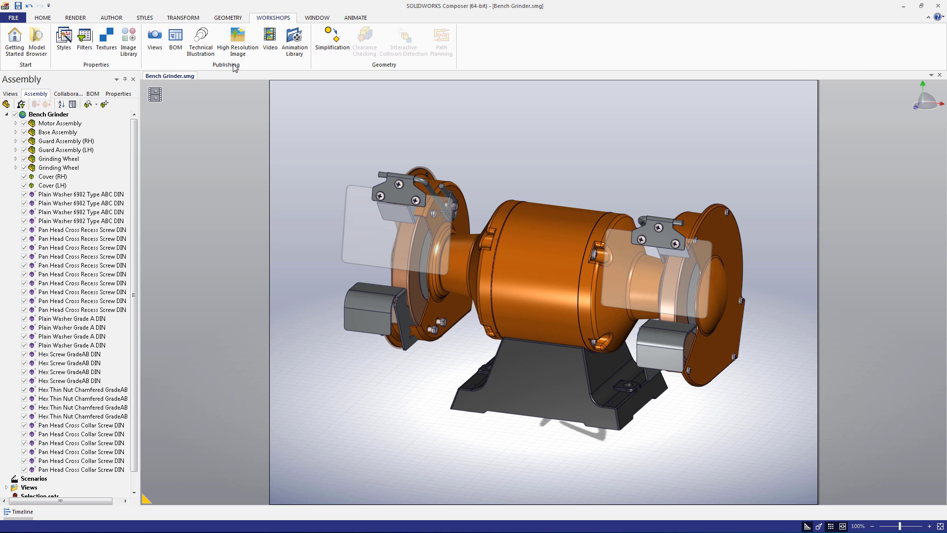
pyautogui.click(177, 50)
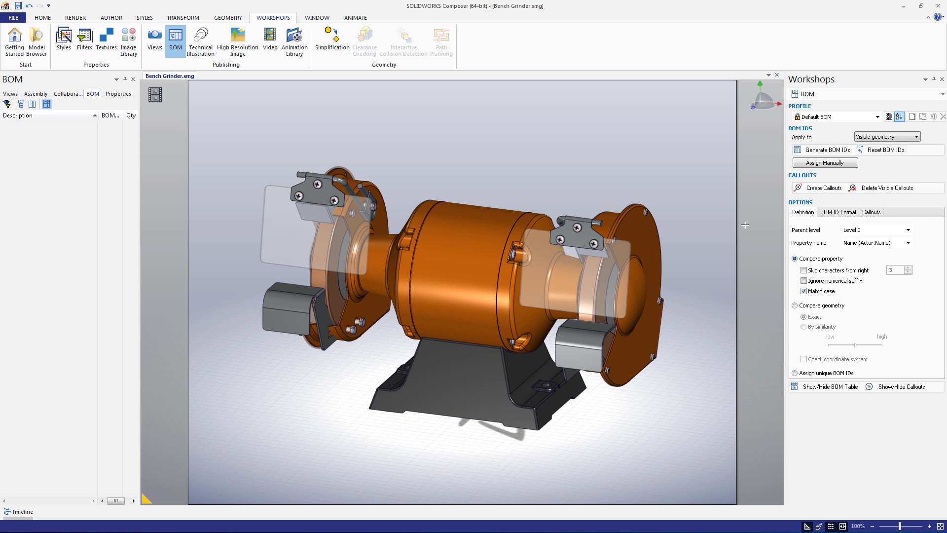
pyautogui.click(849, 243)
# Step: Match parts by Name (Actor.Name), skipping 3 characters from the right, after briefly trying geometry comparison
pyautogui.click(844, 252)
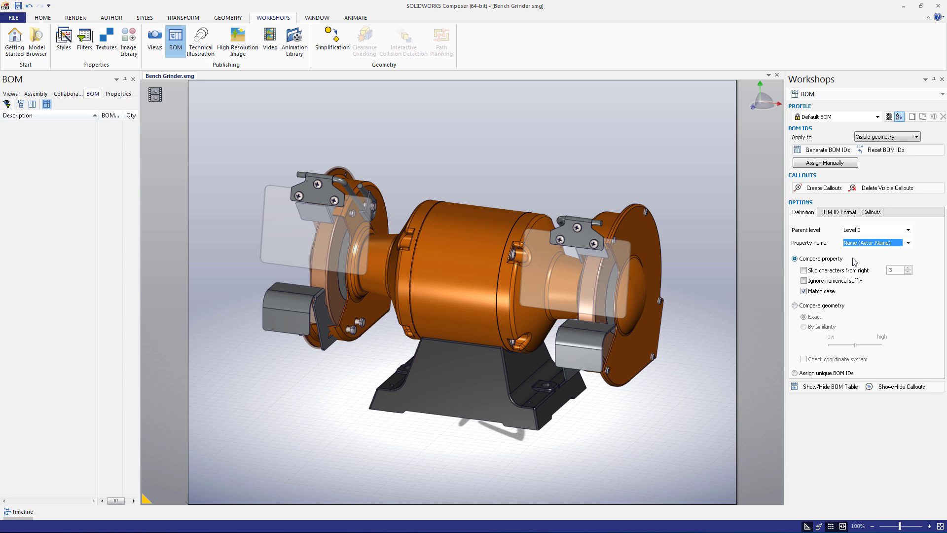
pyautogui.click(805, 271)
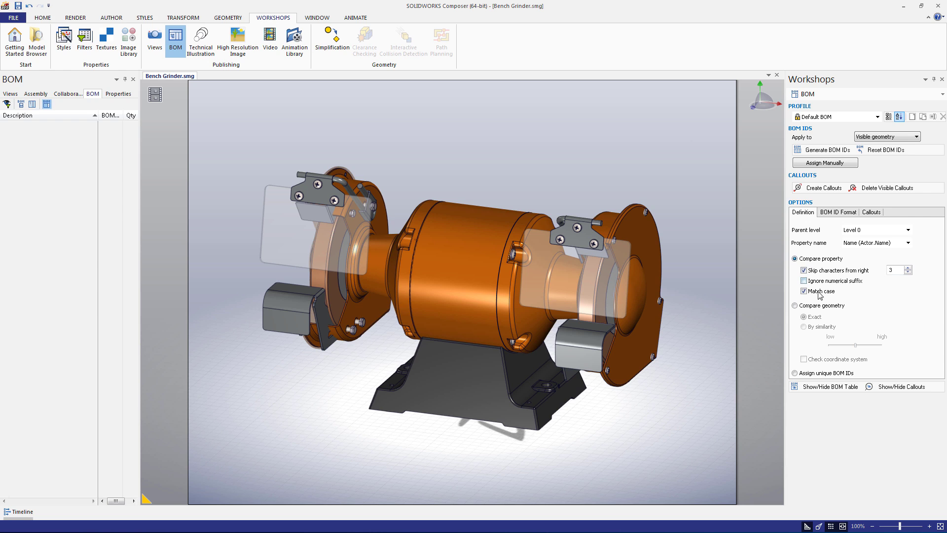
pyautogui.click(796, 306)
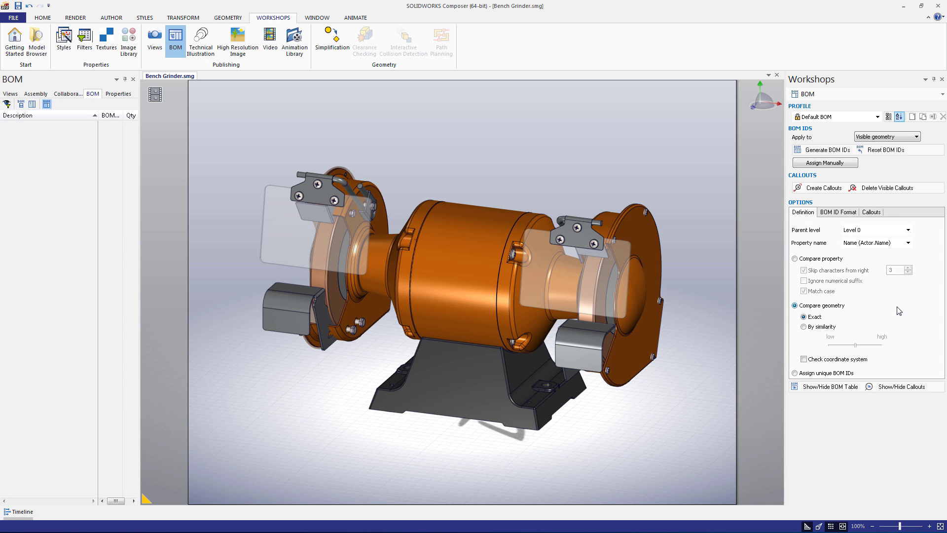
pyautogui.click(803, 327)
pyautogui.click(795, 258)
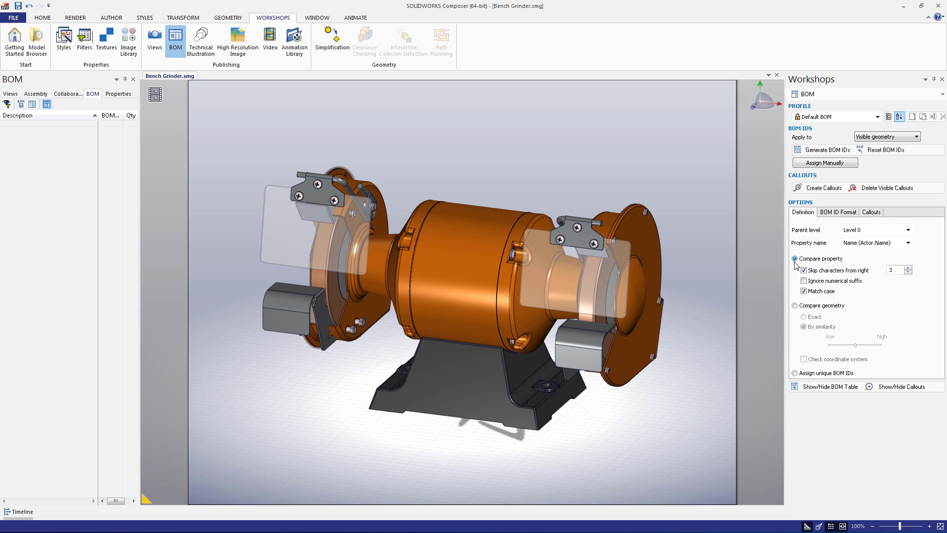
# Step: Regenerate 31 BOM IDs without character skipping so LH and RH parts differ, and show the BOM table
pyautogui.click(813, 152)
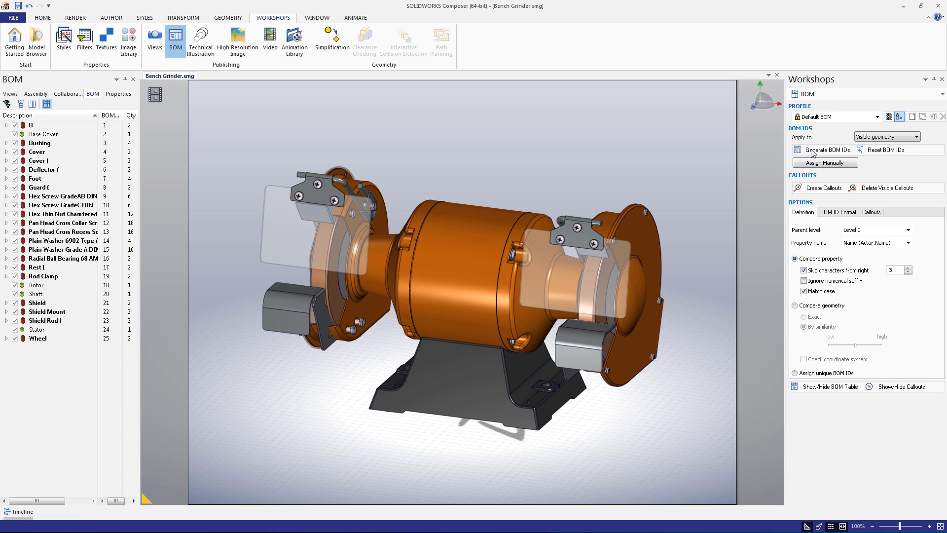
pyautogui.click(805, 270)
pyautogui.click(820, 150)
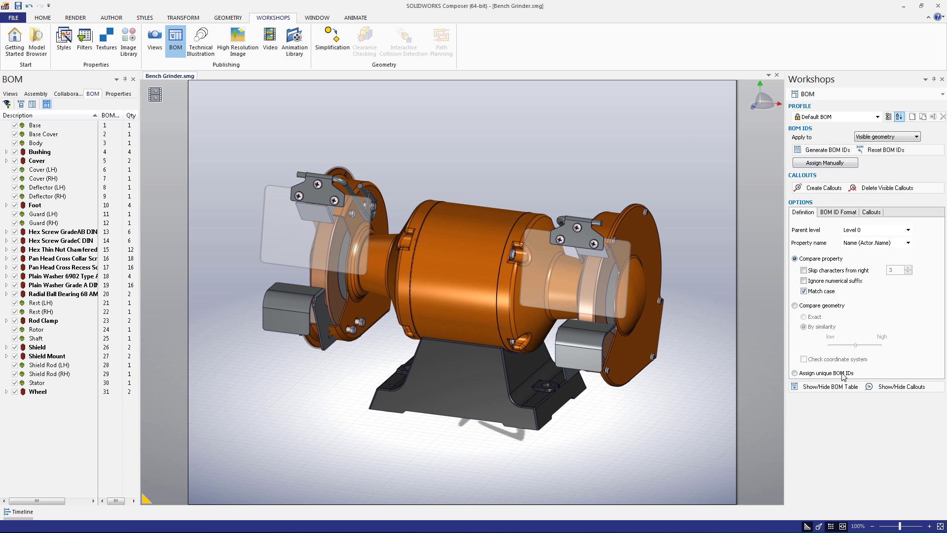
pyautogui.click(830, 386)
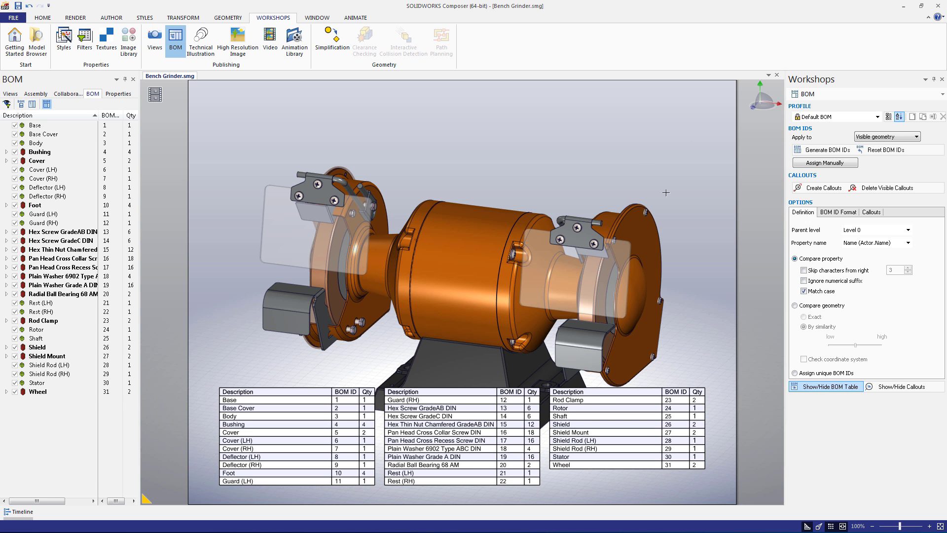
pyautogui.moveTo(573, 222); pyautogui.dragTo(481, 221)
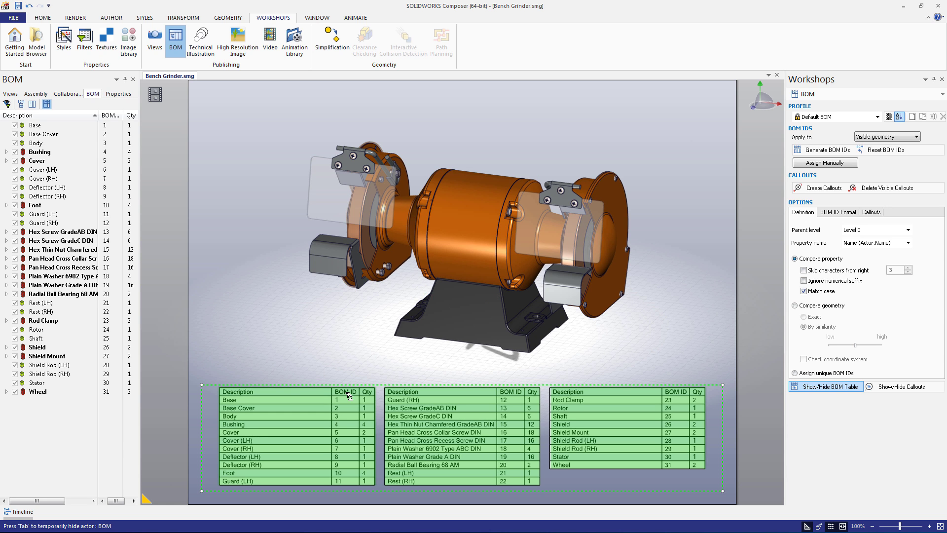
pyautogui.click(372, 387)
pyautogui.click(316, 333)
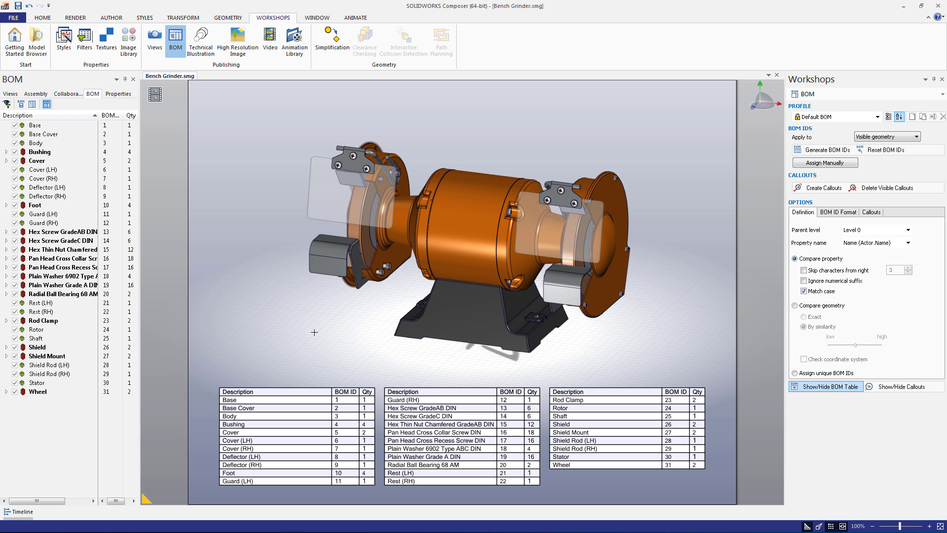
pyautogui.click(315, 388)
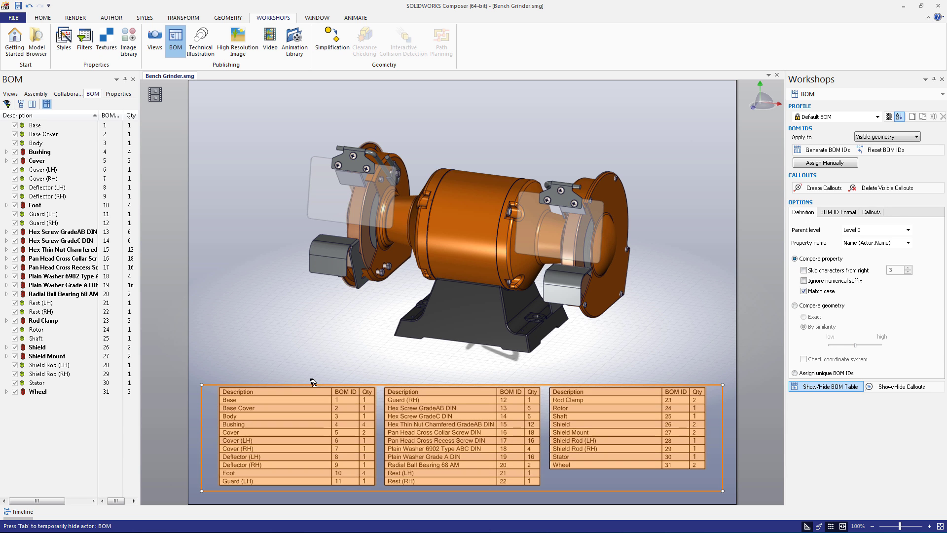
pyautogui.click(119, 94)
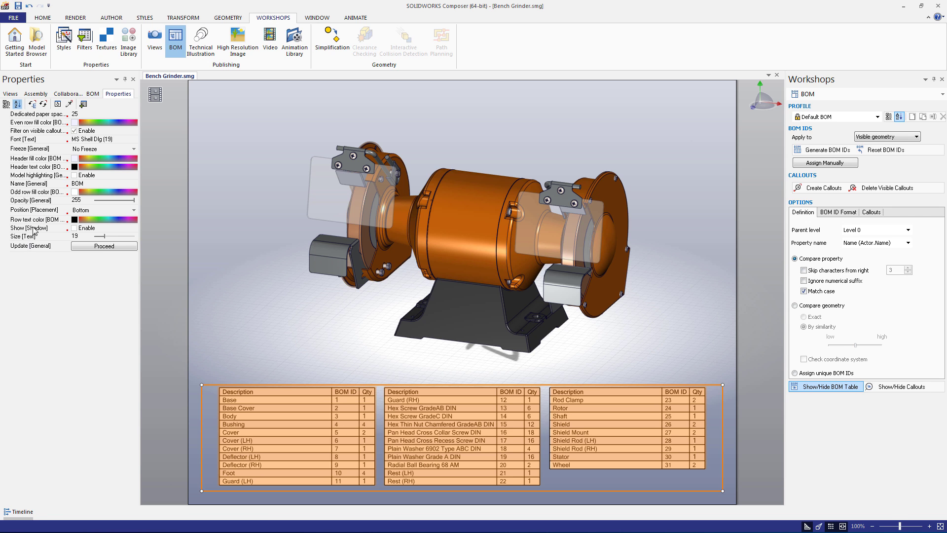
pyautogui.click(232, 217)
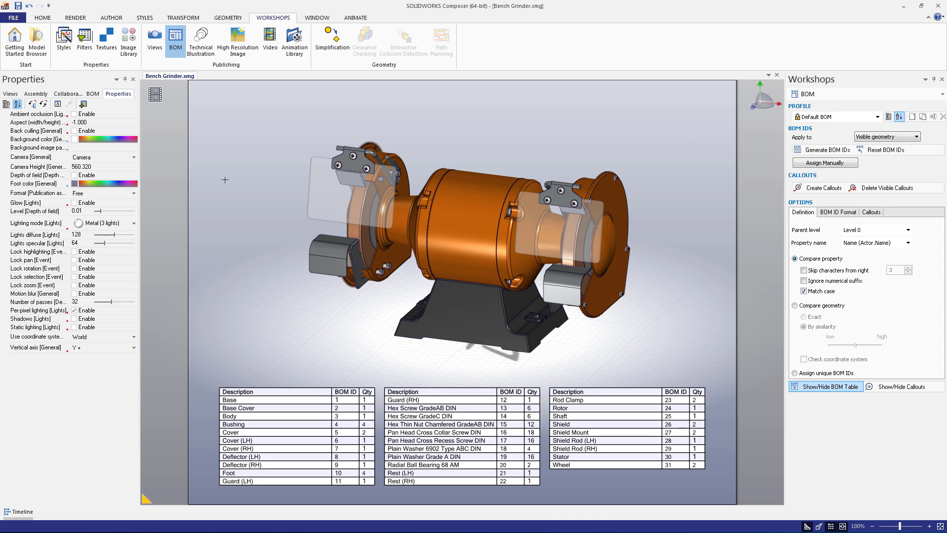
pyautogui.click(94, 94)
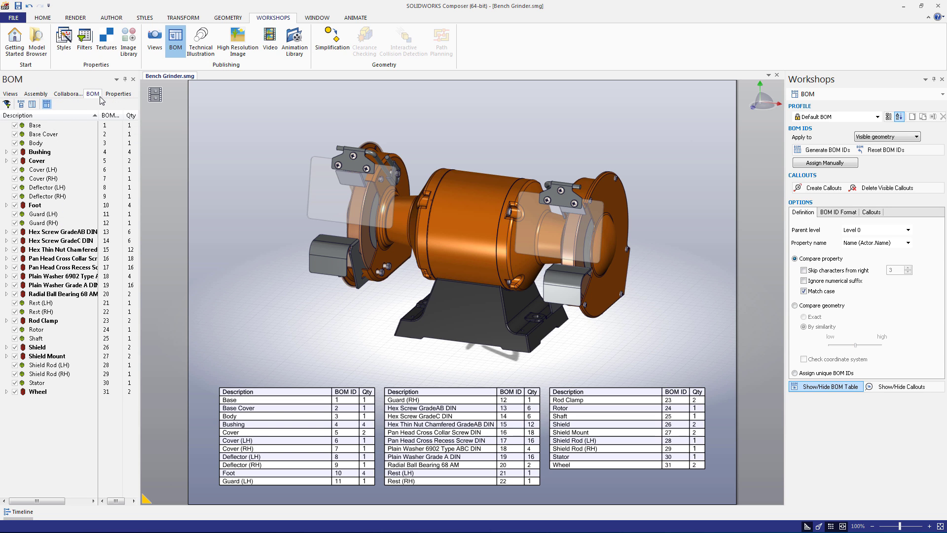
pyautogui.click(32, 105)
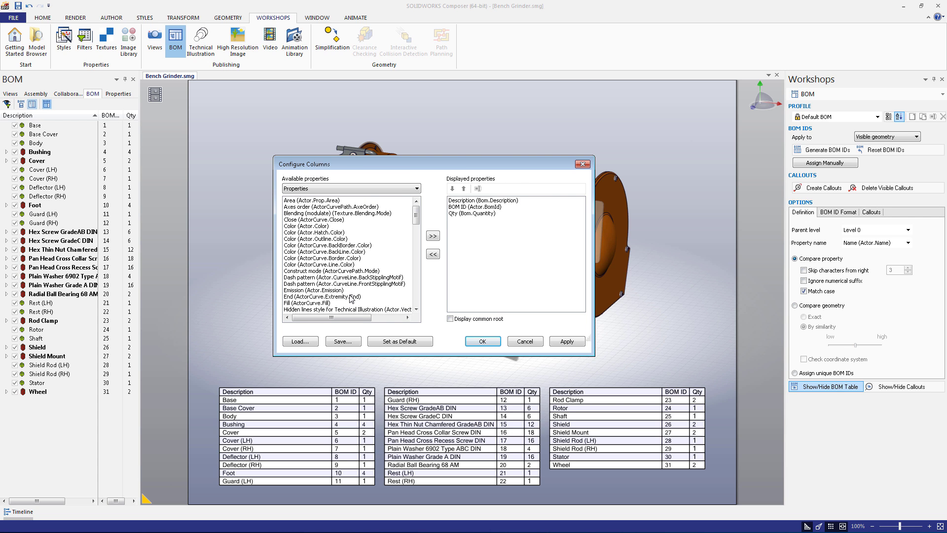
pyautogui.click(522, 341)
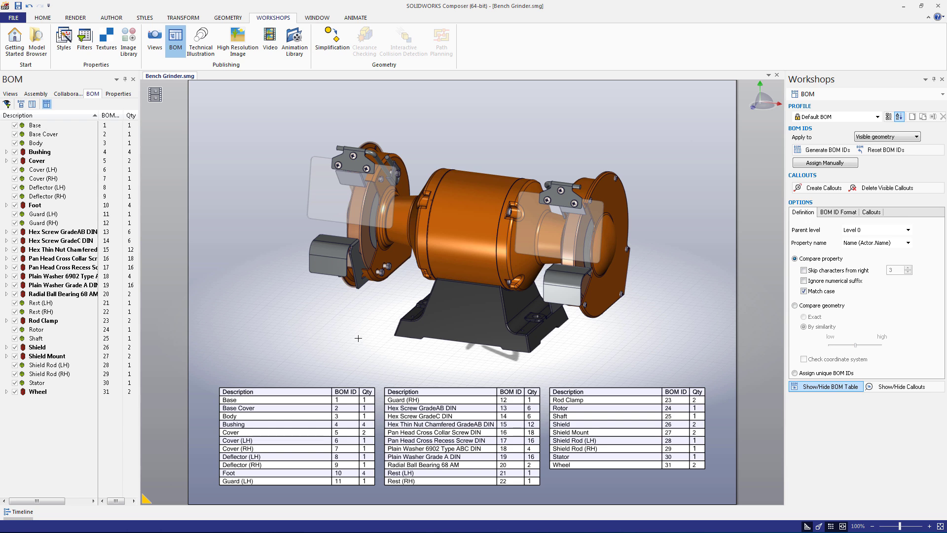
# Step: Create callout balloons for the left-side parts, then select the top row of eight and view their properties
pyautogui.moveTo(249, 113); pyautogui.dragTo(393, 307)
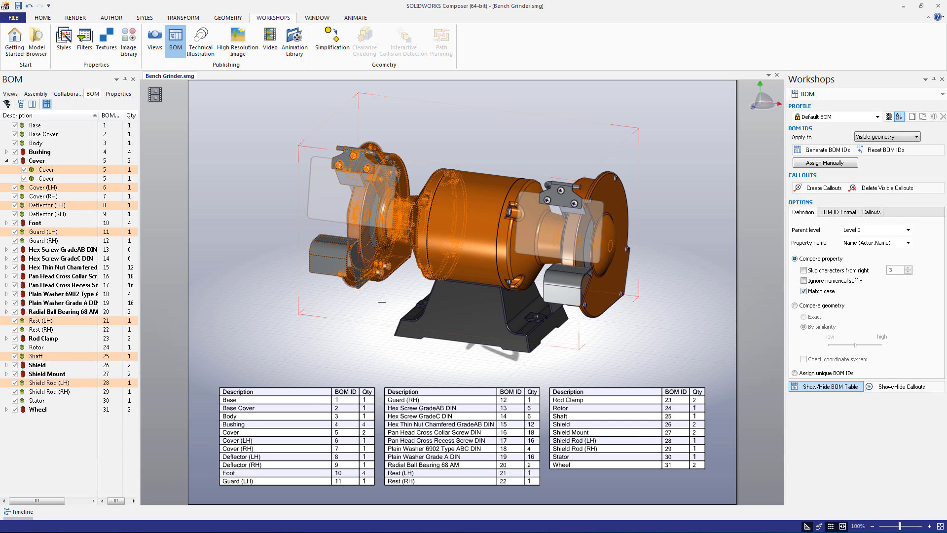
pyautogui.click(809, 190)
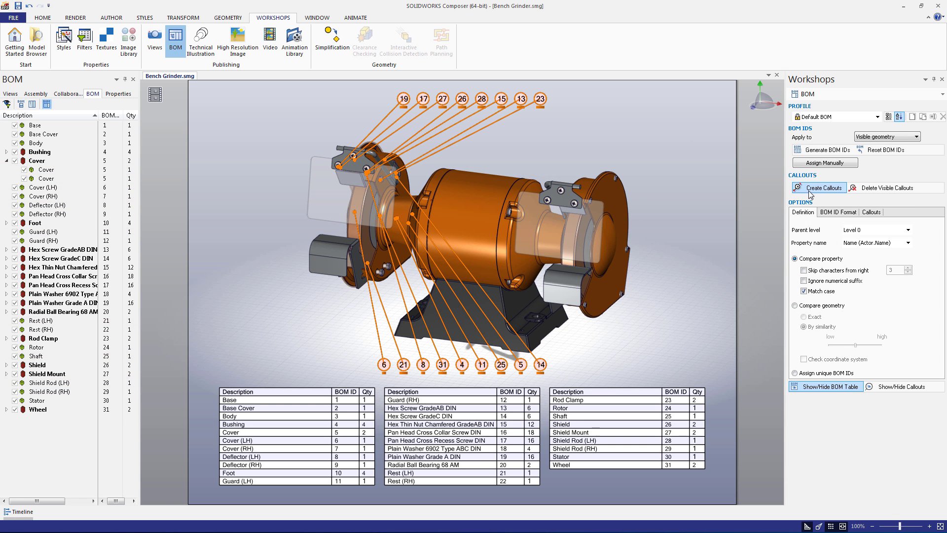
pyautogui.click(731, 192)
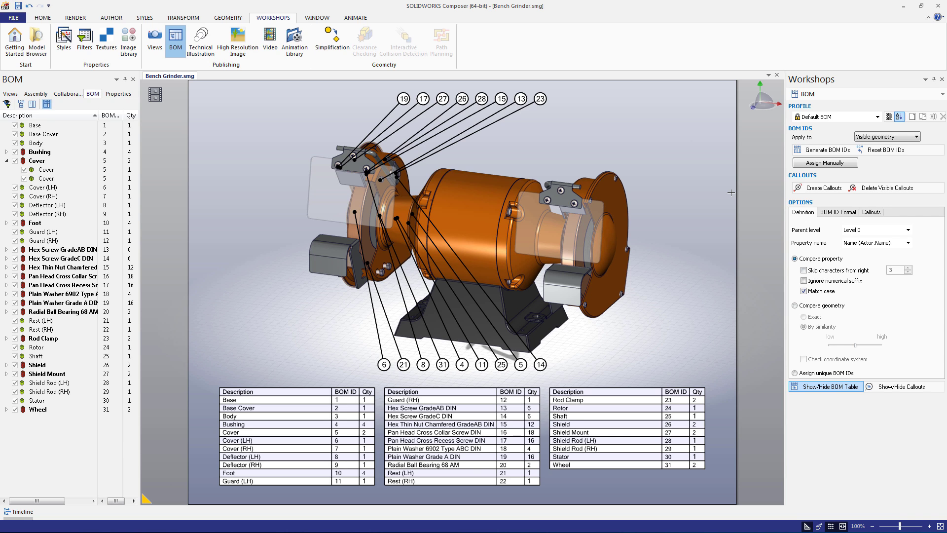
pyautogui.moveTo(373, 86); pyautogui.dragTo(568, 124)
pyautogui.click(119, 94)
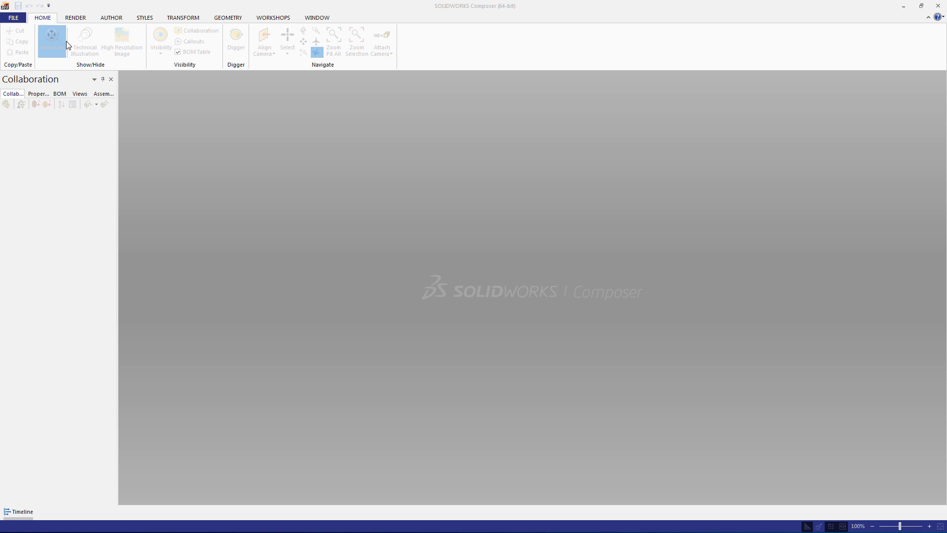
# Step: Open Bench Grinder.SLDASM using the SOLIDWORKS (default) import profile
pyautogui.click(14, 19)
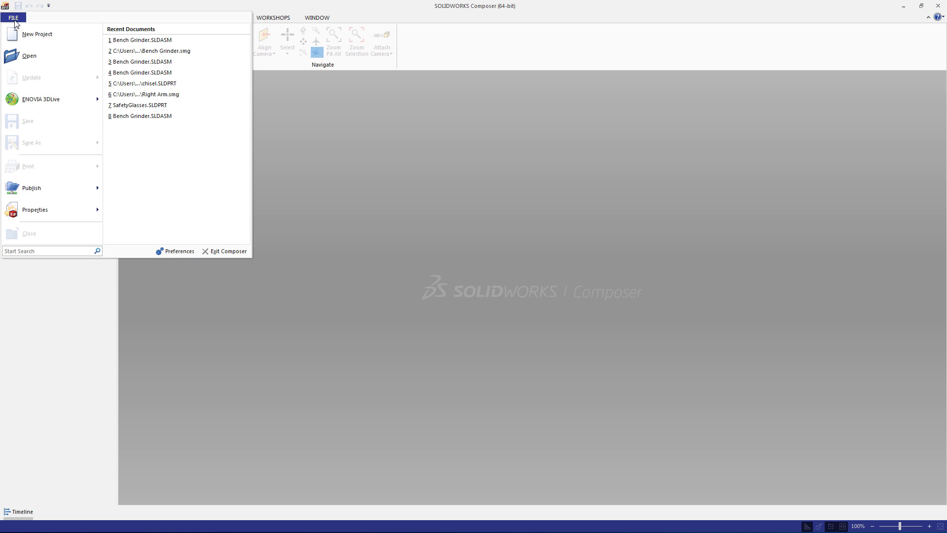
pyautogui.click(29, 56)
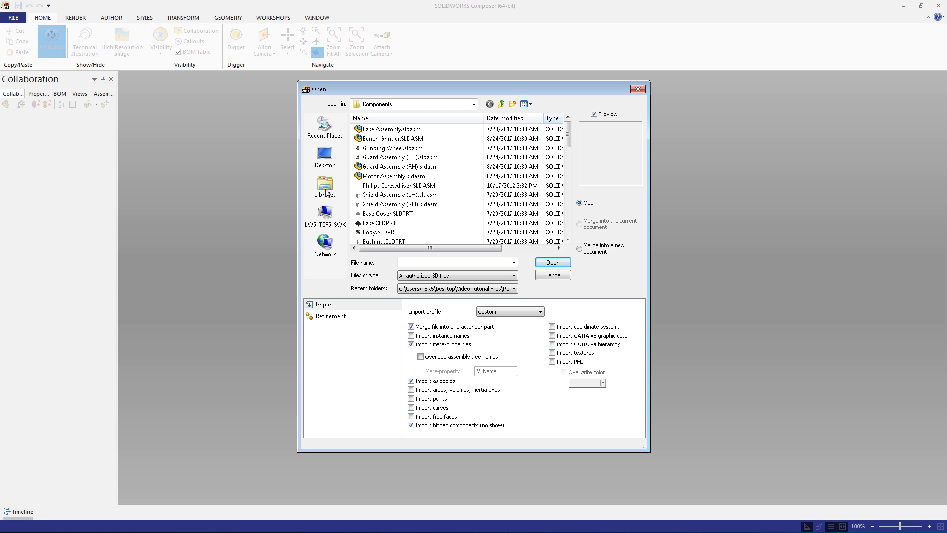
pyautogui.click(386, 141)
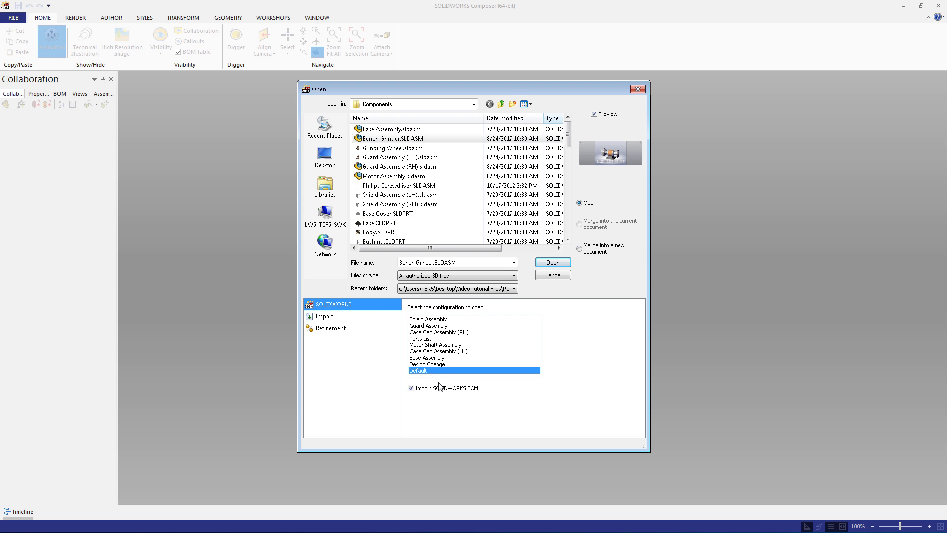
pyautogui.click(411, 389)
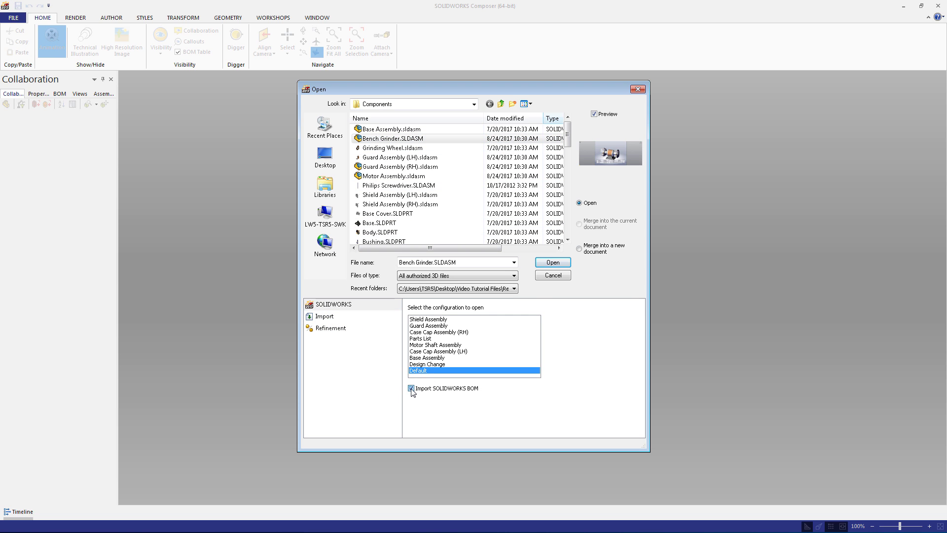
pyautogui.click(363, 318)
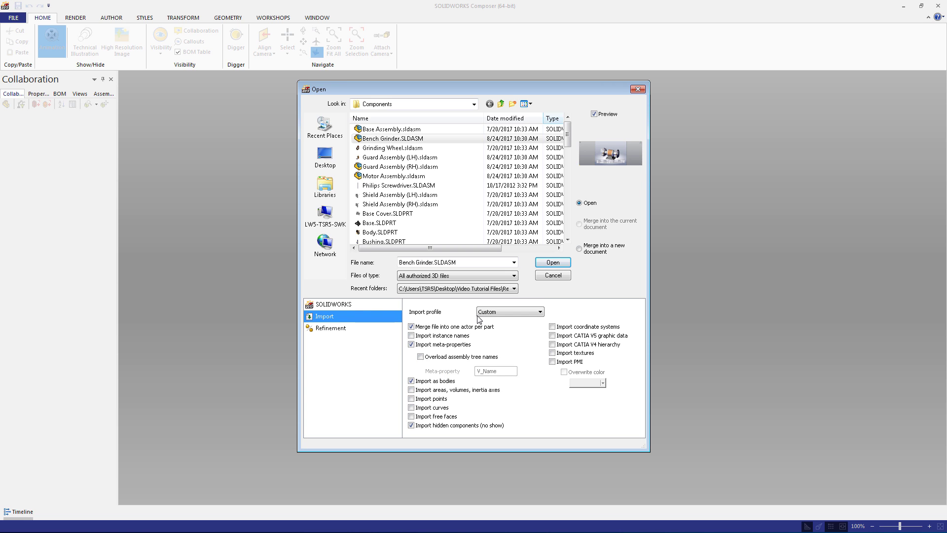
pyautogui.click(478, 314)
pyautogui.click(499, 360)
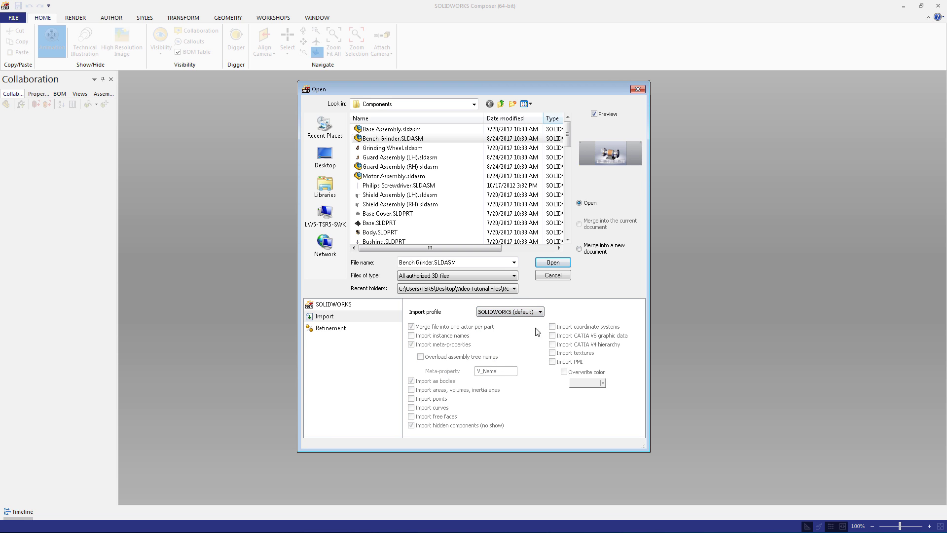
pyautogui.click(553, 266)
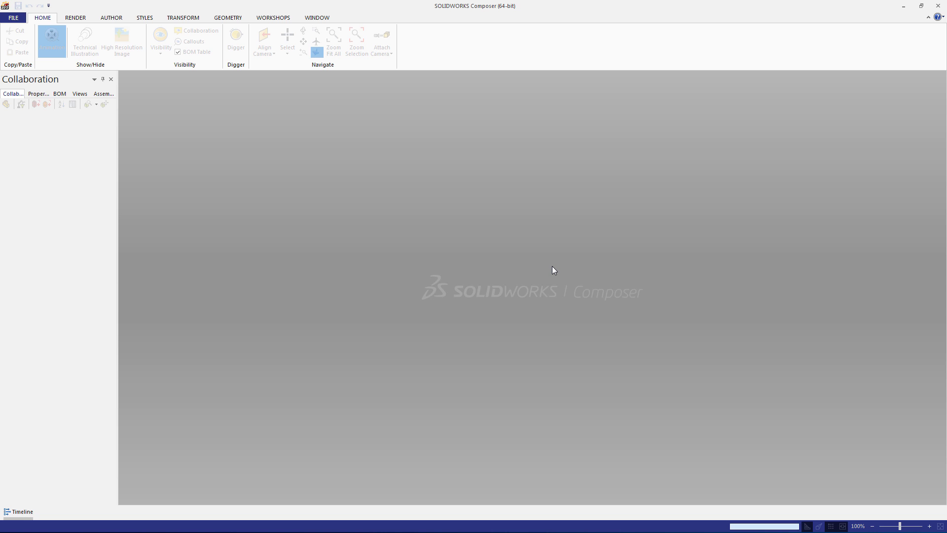